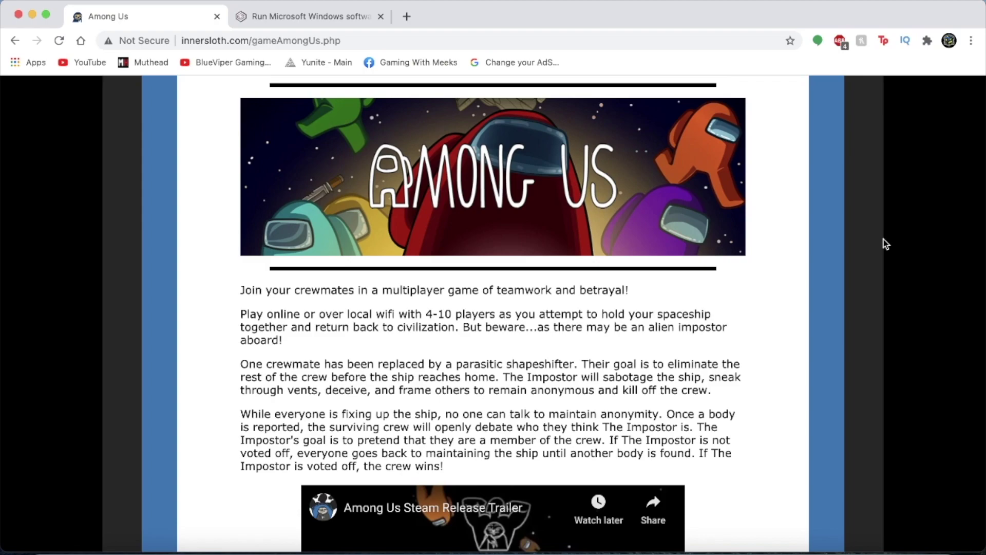
Step: Switch Chrome to the CrossOver product page tab
key(ctrl+Tab)
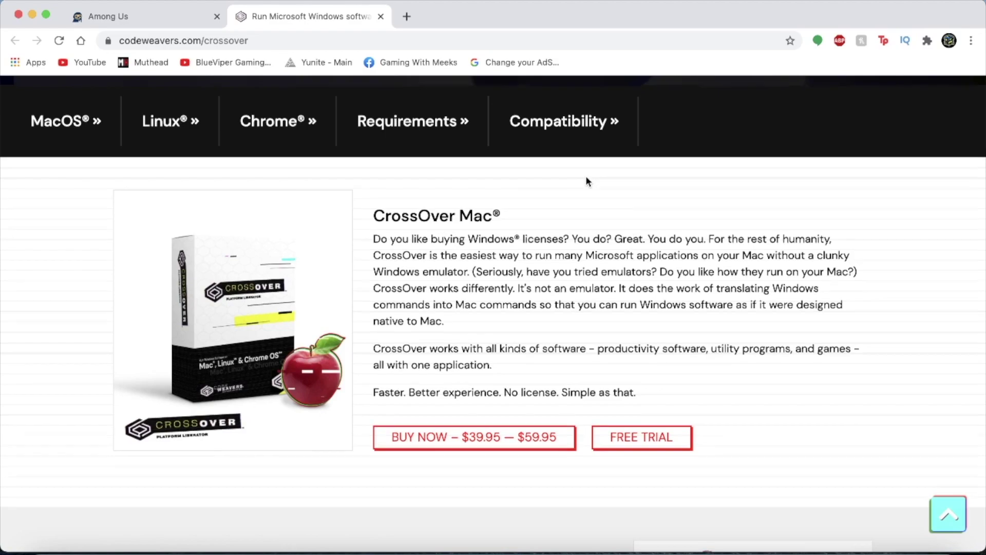
scroll(586, 178, down, 1)
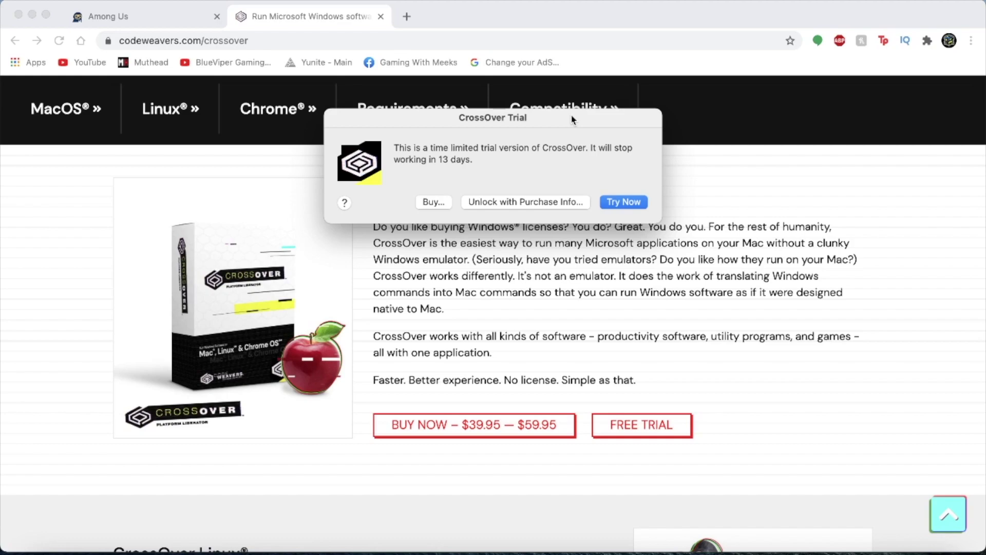
Step: Continue the CrossOver trial, browse the Steam-2 and All Bottles programs, then start a new Windows application install
click(623, 202)
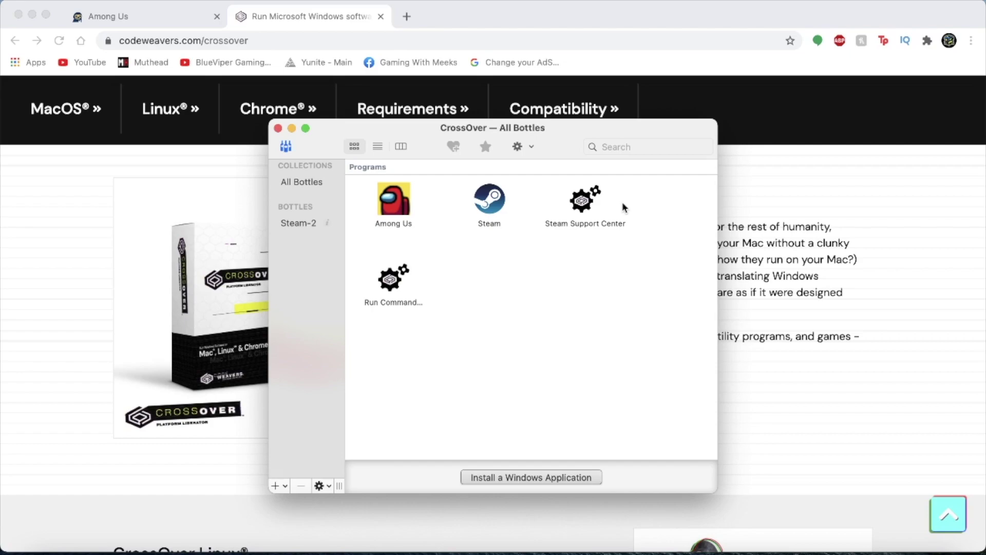
click(299, 224)
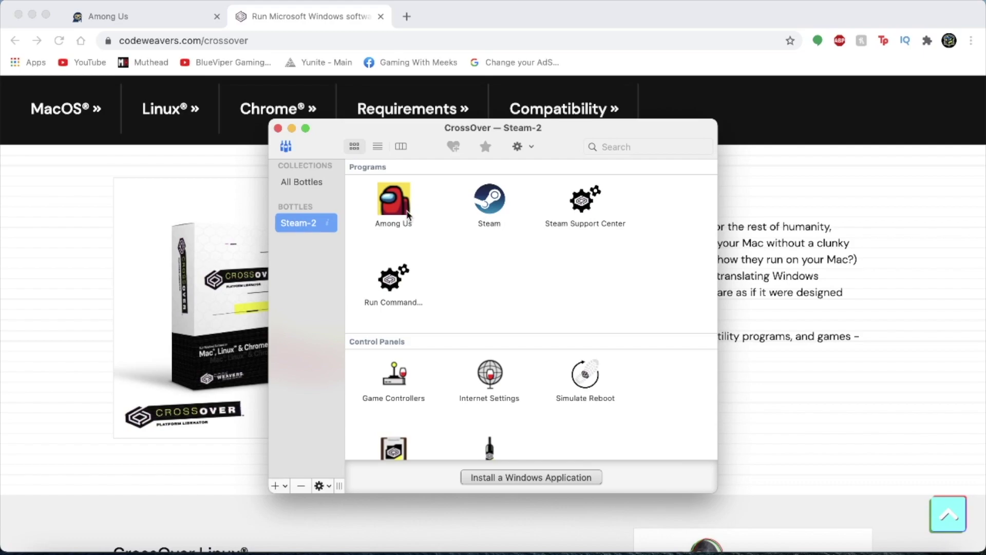
click(317, 177)
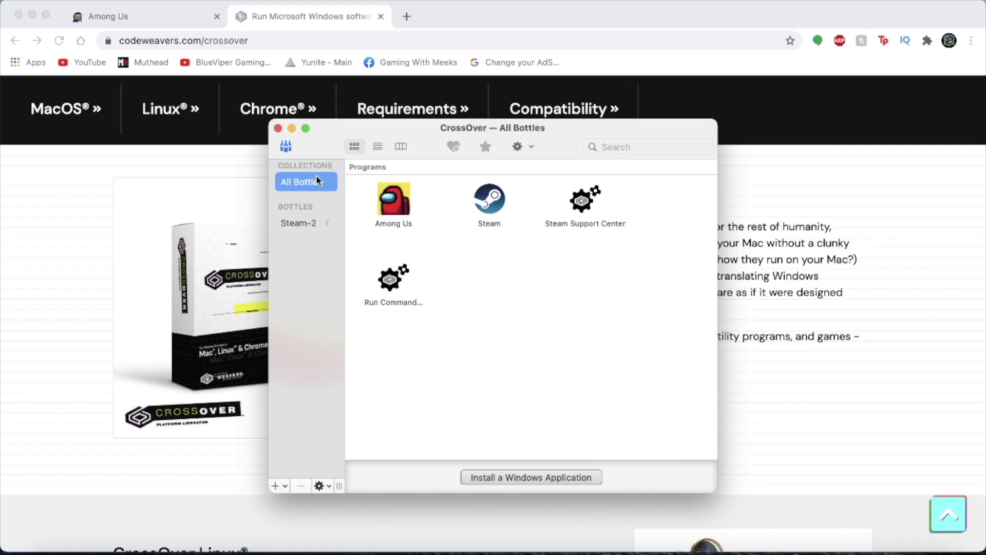
click(610, 147)
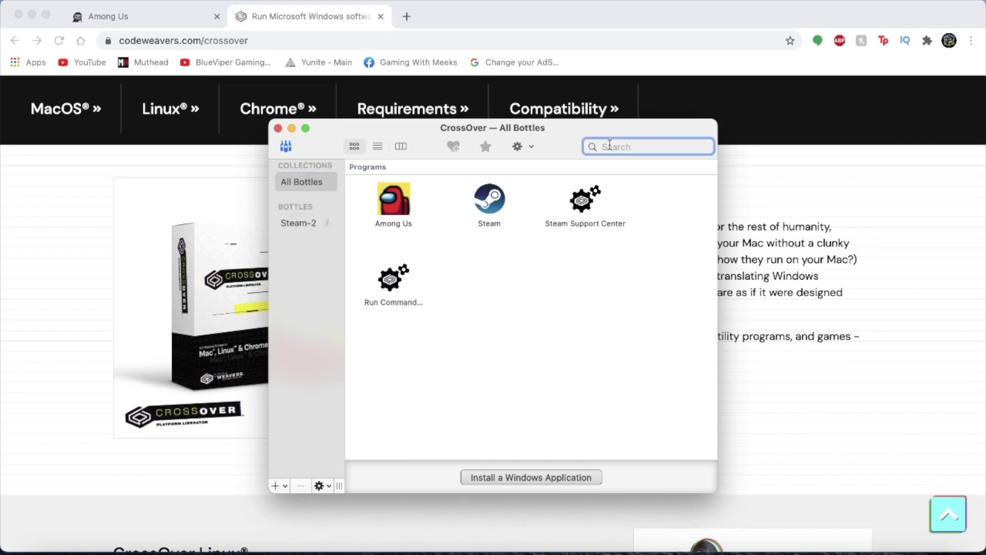
click(518, 479)
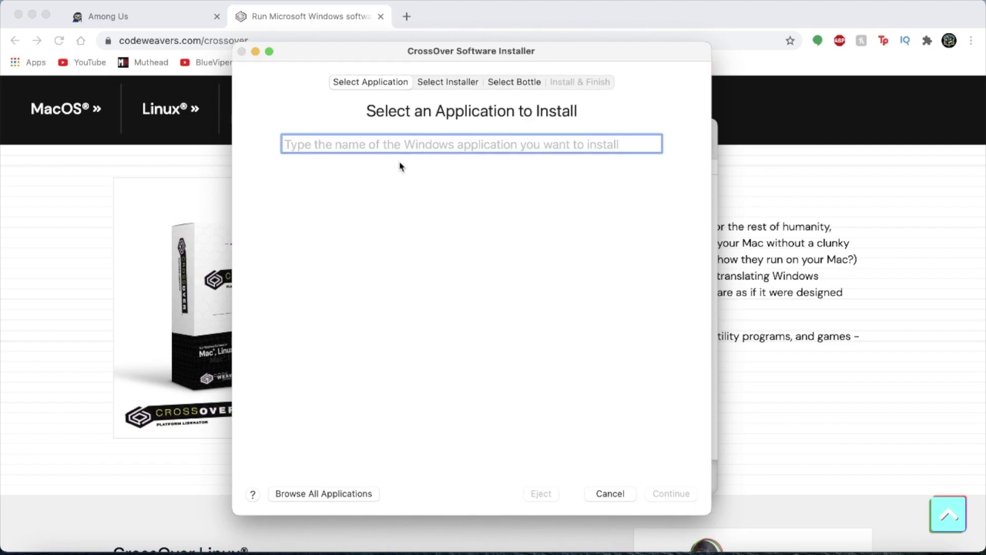
text(Steam)
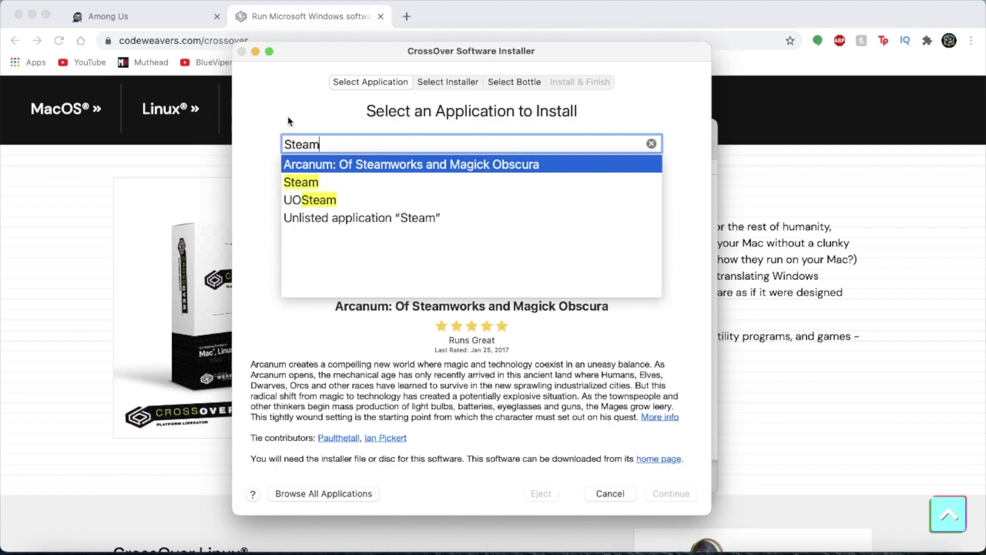
Step: Select and confirm Steam from the installer's matching applications
click(325, 185)
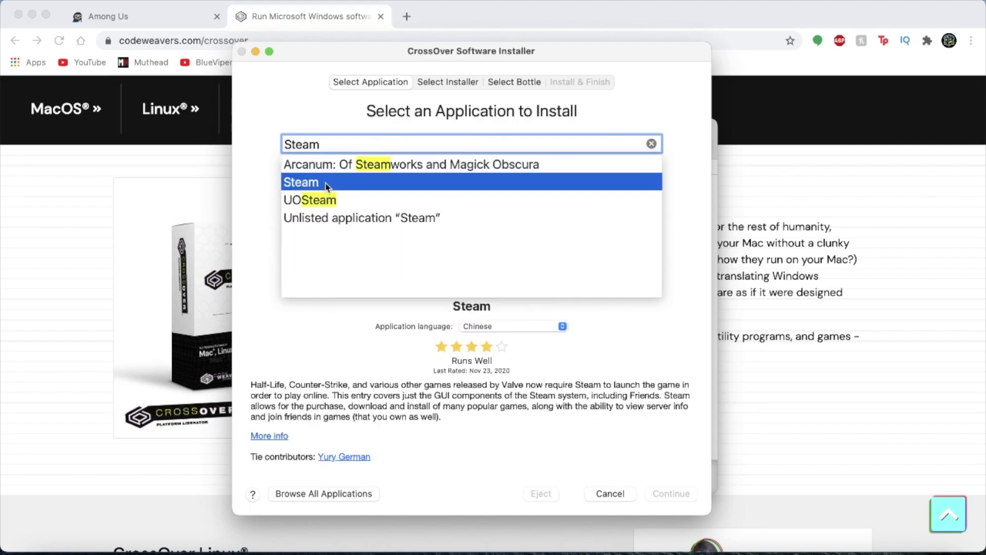
click(325, 185)
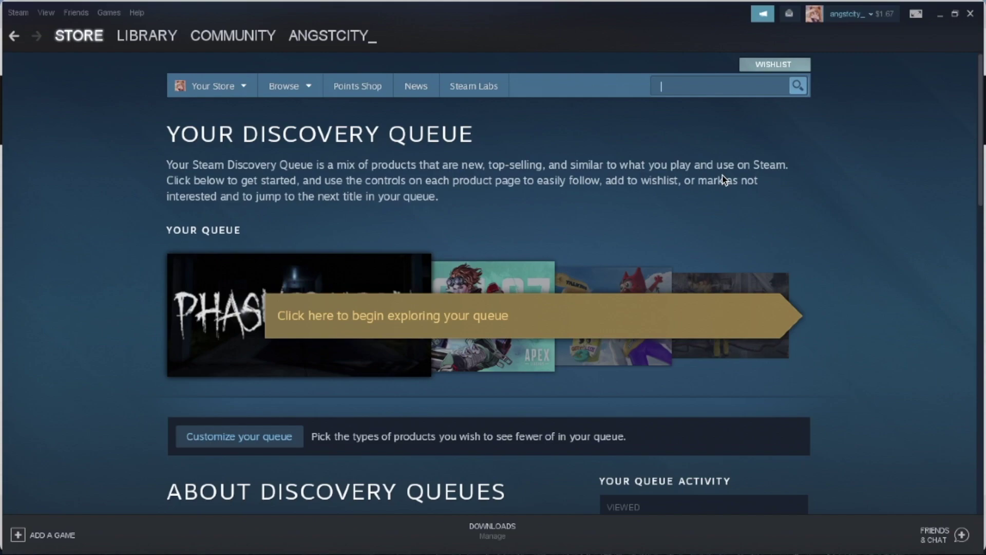
text(Among )
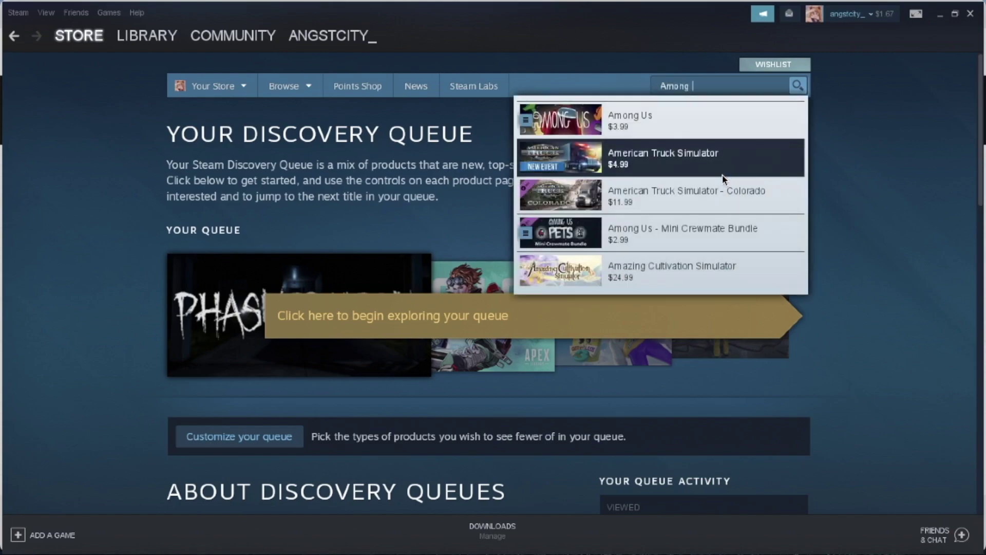
text(Us)
click(687, 121)
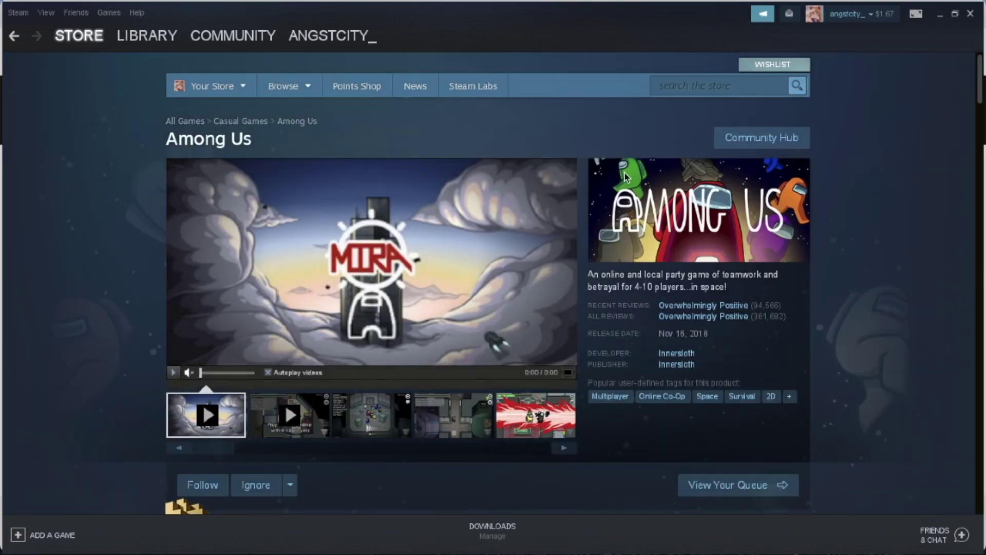
scroll(770, 301, down, 2)
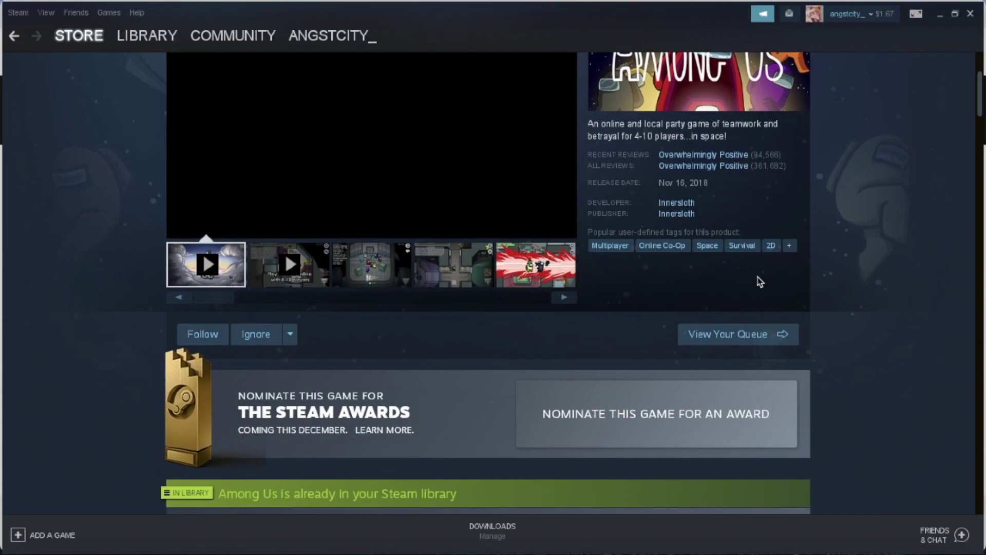
scroll(758, 285, down, 5)
scroll(760, 281, up, 1)
scroll(758, 282, up, 2)
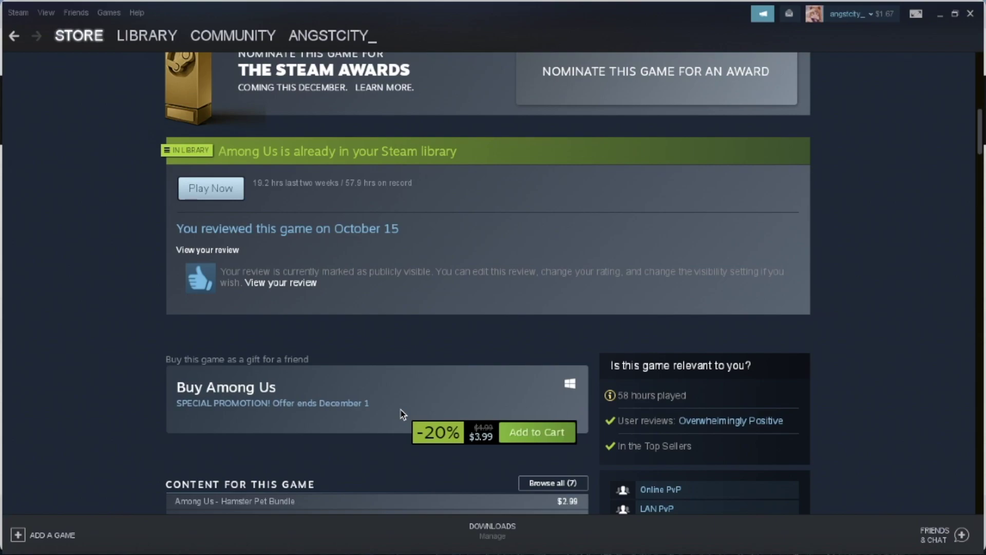
click(147, 36)
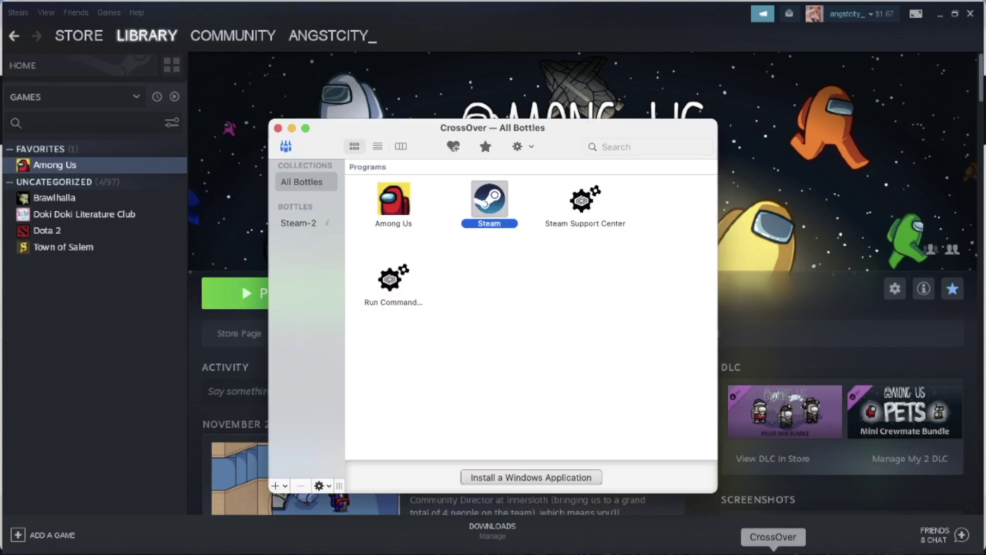
Step: Show and hide the CrossOver bottles window, then launch Among Us from the Steam library
click(801, 540)
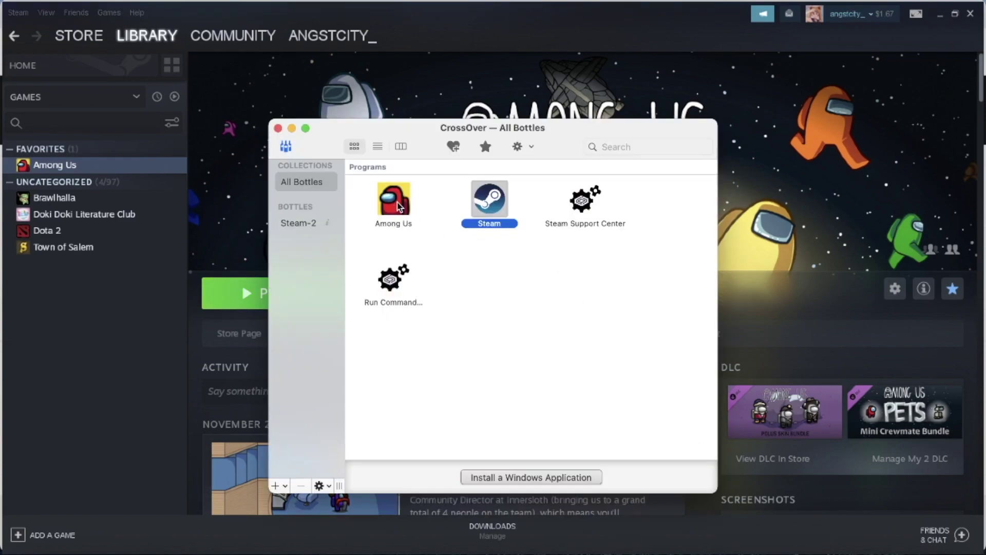
click(592, 23)
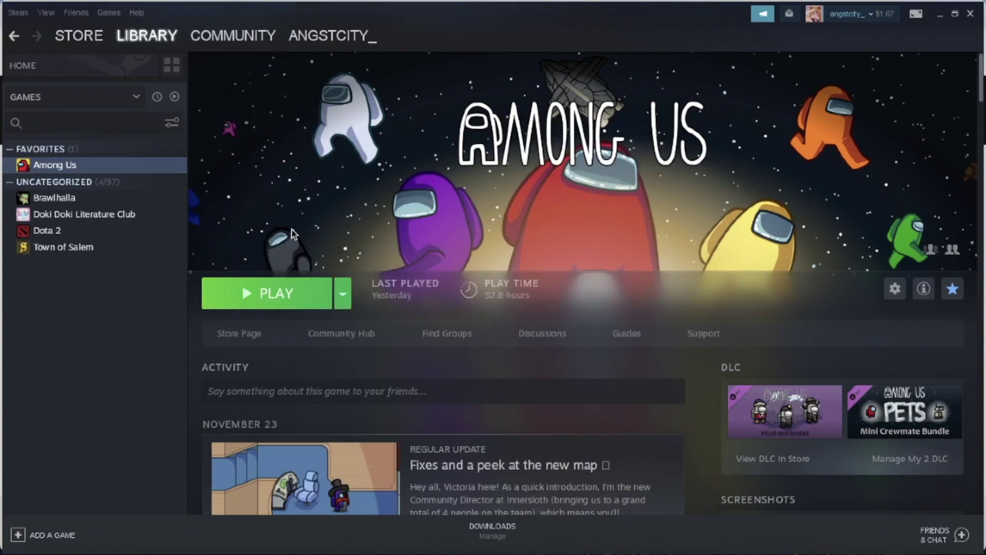
click(256, 295)
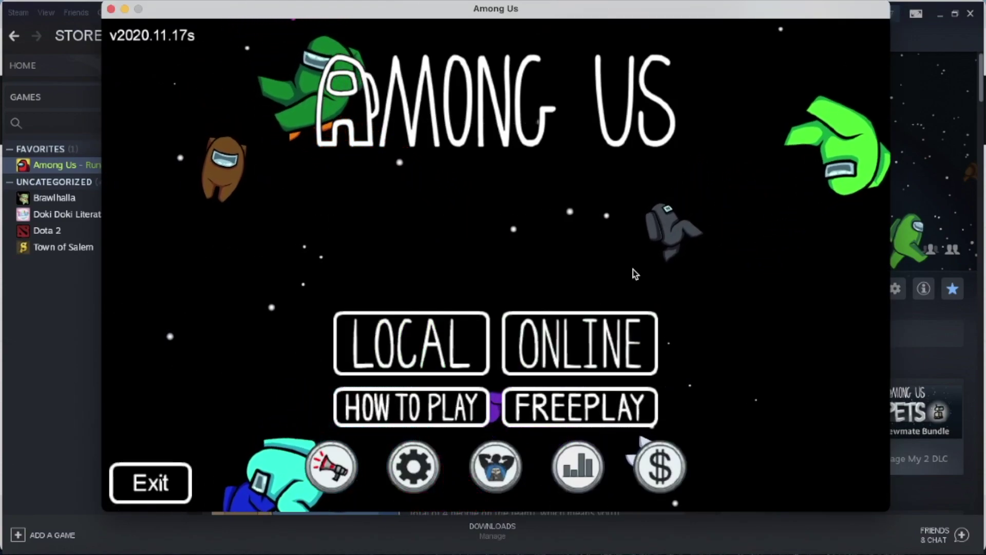
Step: Join a public lobby through Online > Find Game
click(599, 327)
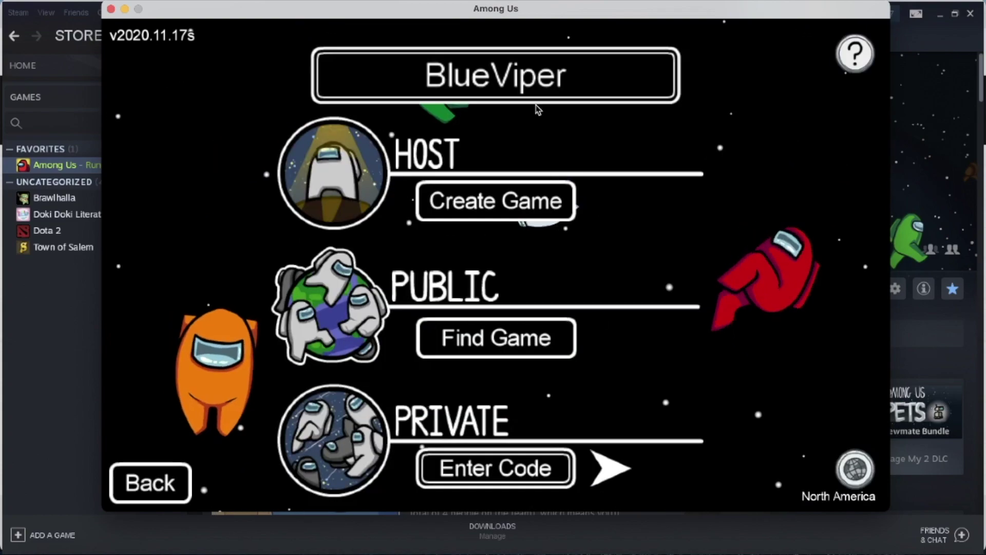
click(473, 335)
click(708, 385)
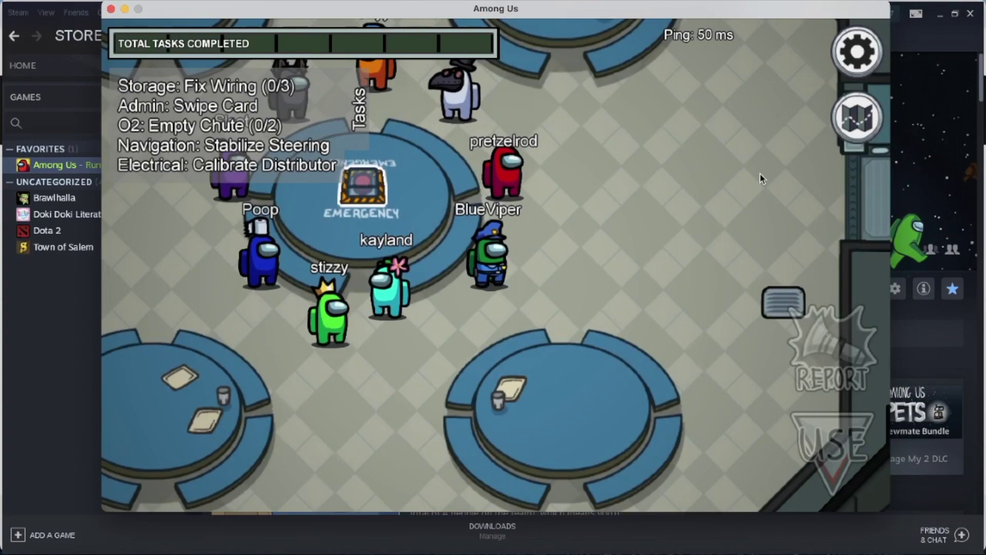
Step: Walk the crewmate from Cafeteria to O2 and empty the chute by pulling its lever
drag(497, 318, 201, 408)
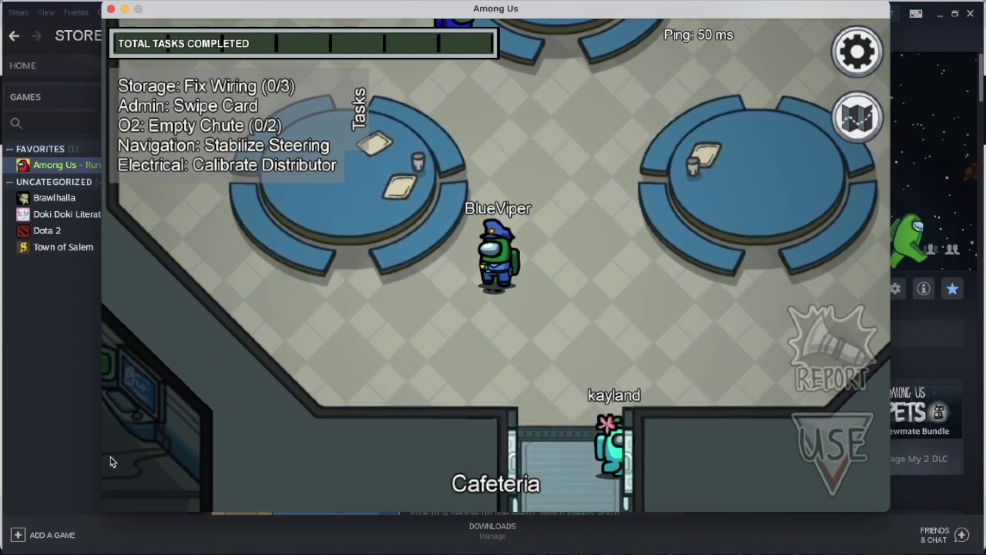
mouse_move(459, 287)
mouse_down()
mouse_move(832, 99)
mouse_move(854, 110)
mouse_up()
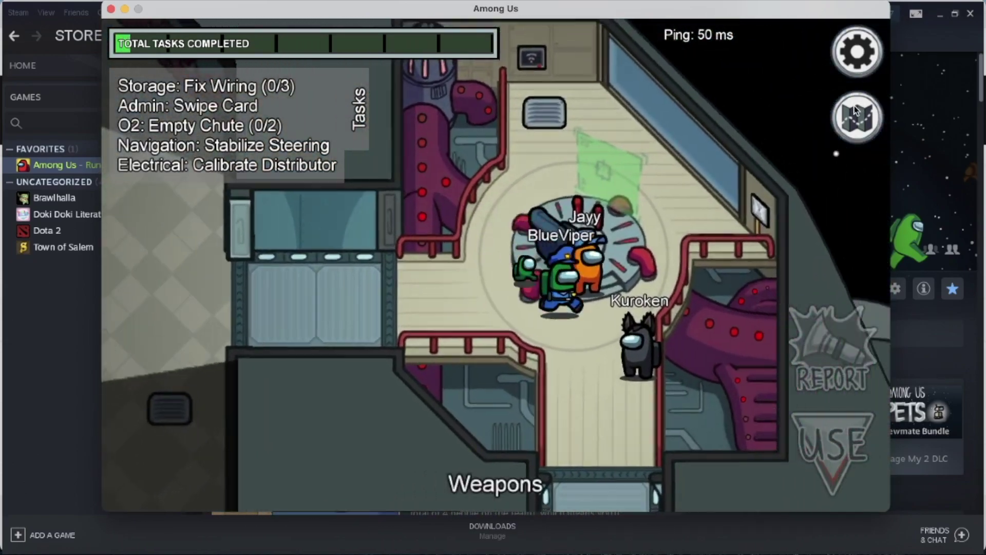
key(s)
click(853, 105)
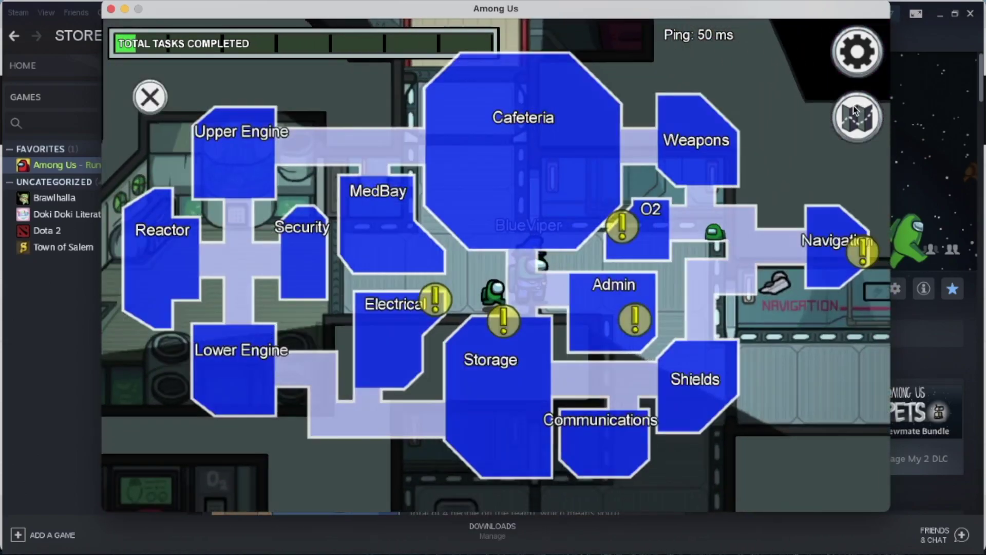
key(a)
key(s)
key(e)
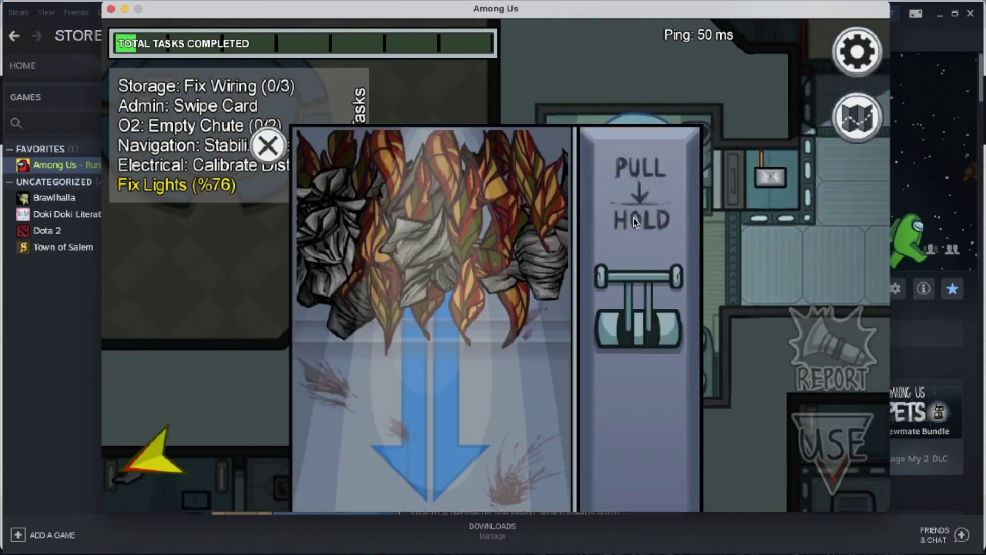
drag(640, 229, 640, 475)
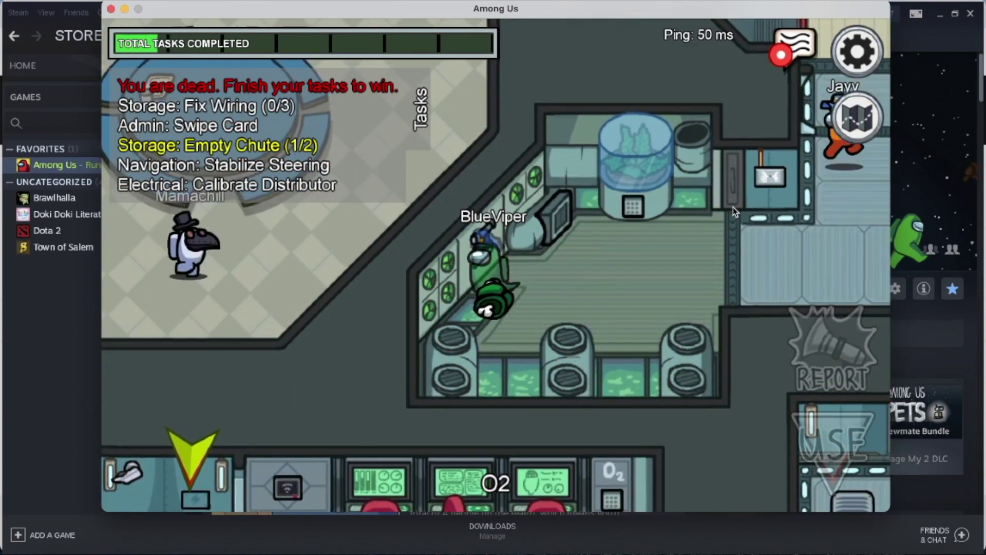
Step: Move the ghost up into the Cafeteria and left toward MedBay
key(Left)
key(Up)
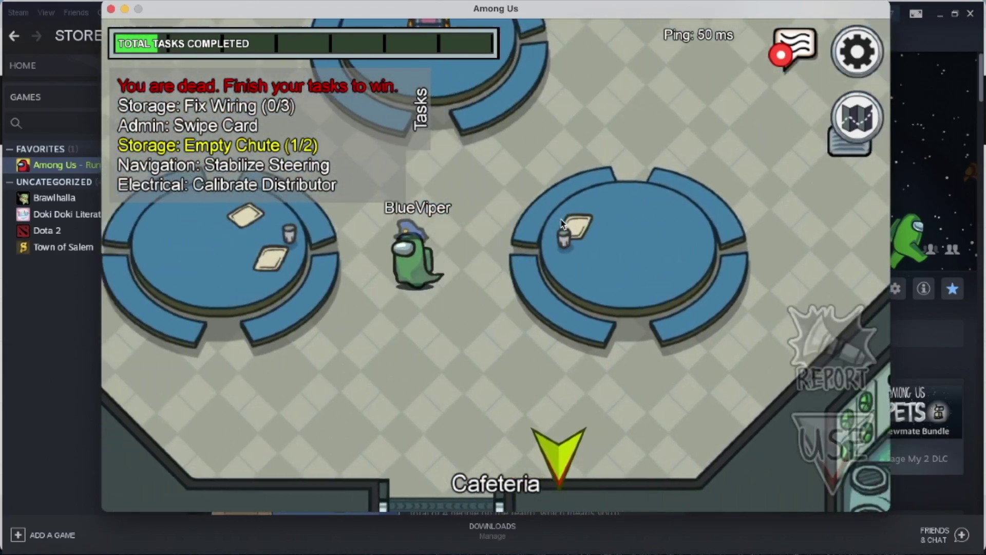
key(Left)
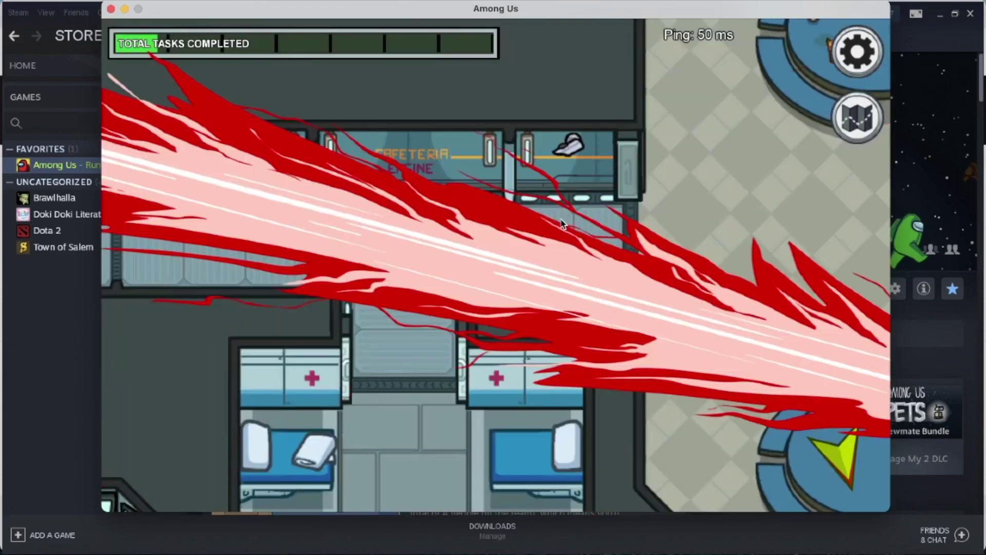